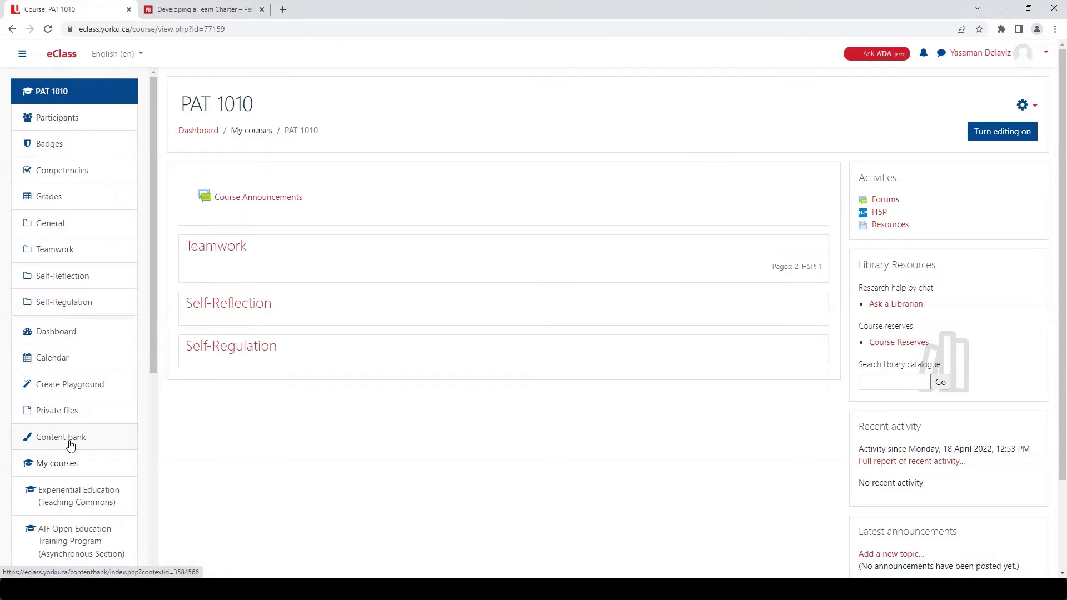
- Open how-do-effective-teams-work-paths-teamwork-series-2-40.h5p from the course's content bank and preview the video's interaction at 7:14
left_click(70, 444)
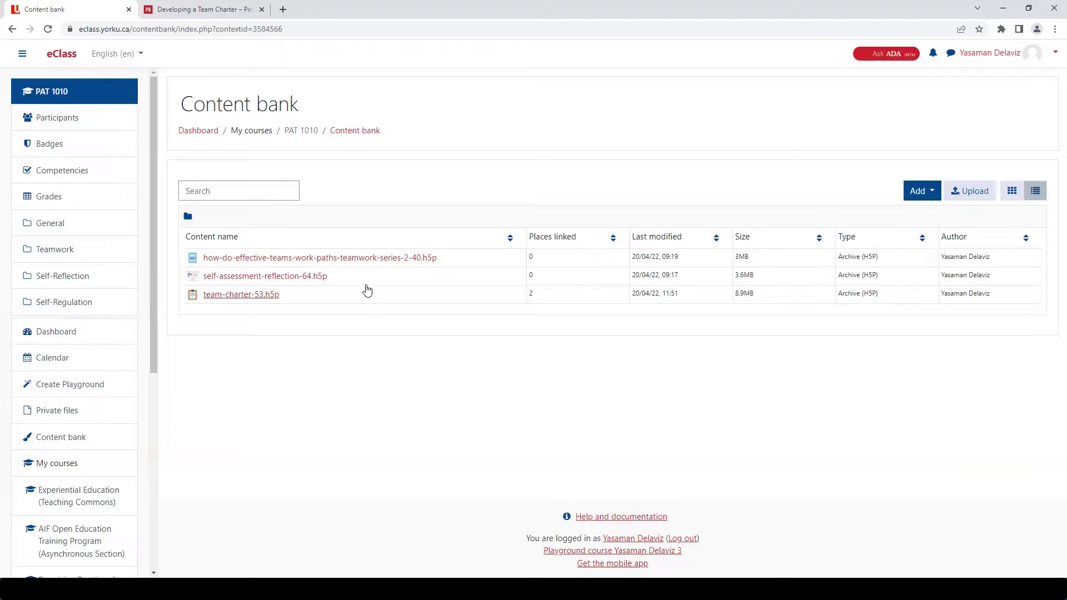
left_click(365, 257)
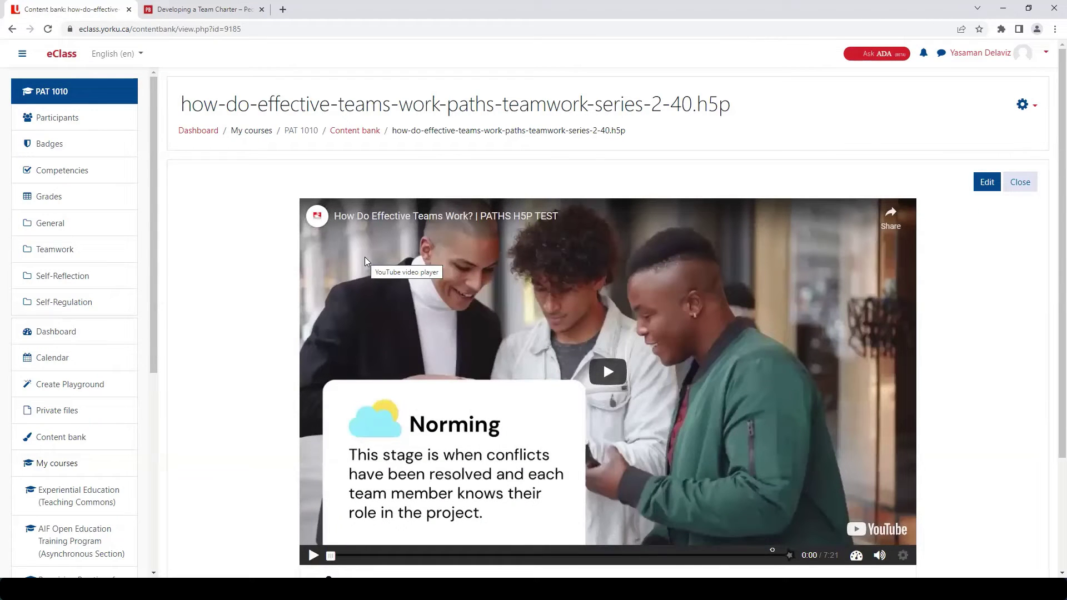
scroll(388, 329, "down", 2)
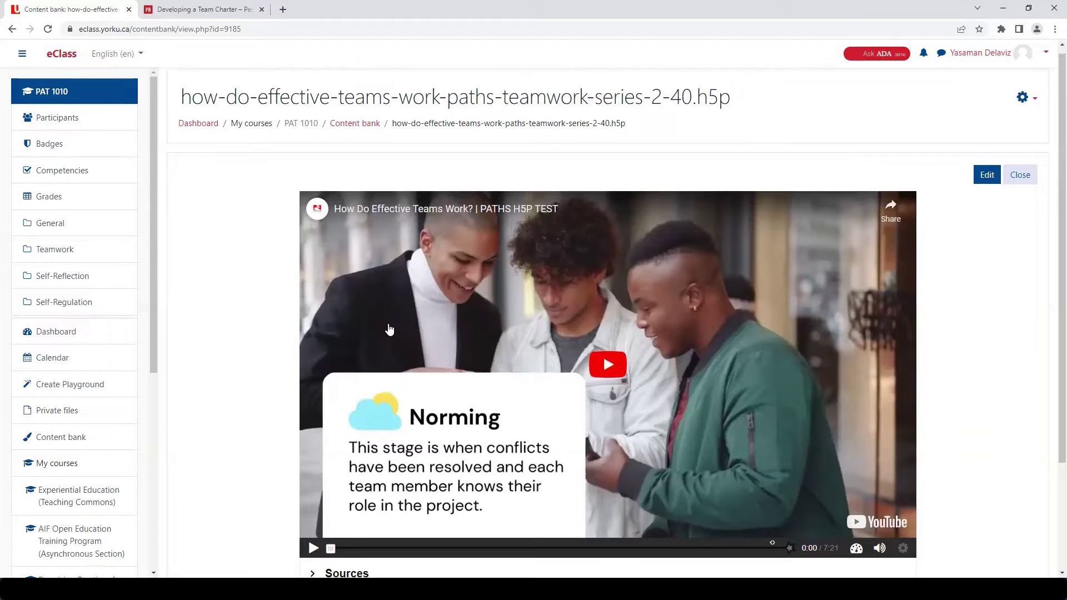
scroll(389, 329, "up", 1)
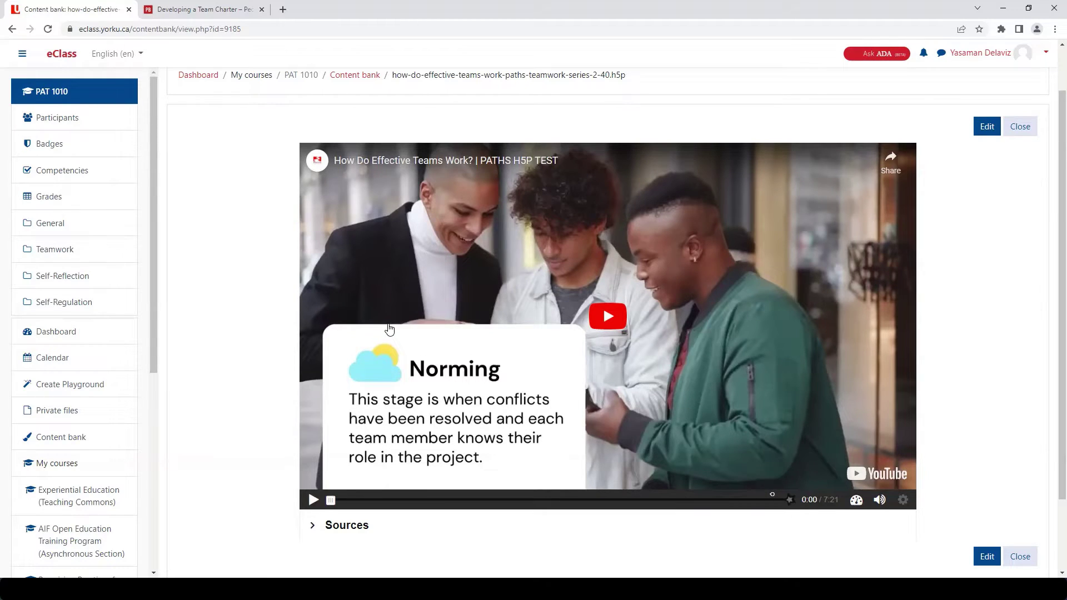
left_click(772, 501)
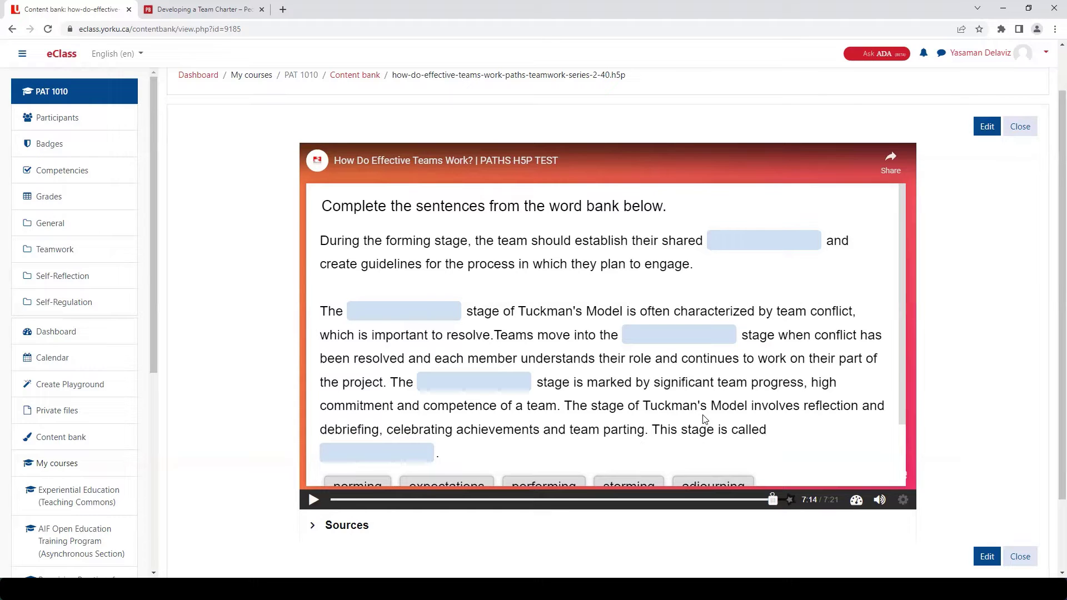
- Open the content for editing and bring up the settings of the Drag the Words interaction at 7:14 in the video
left_click(982, 128)
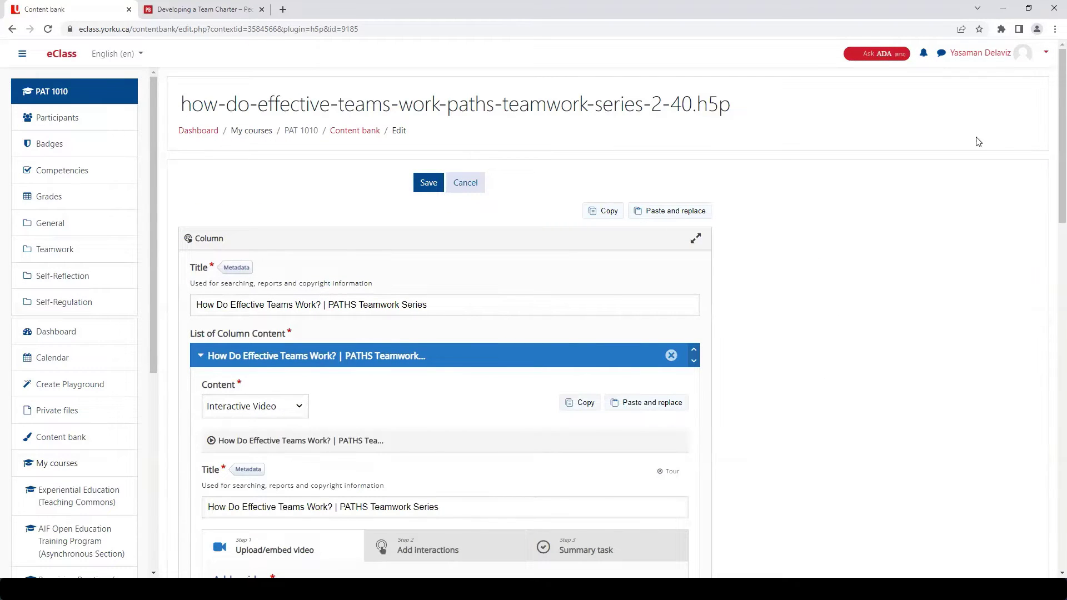
scroll(302, 414, "down", 5)
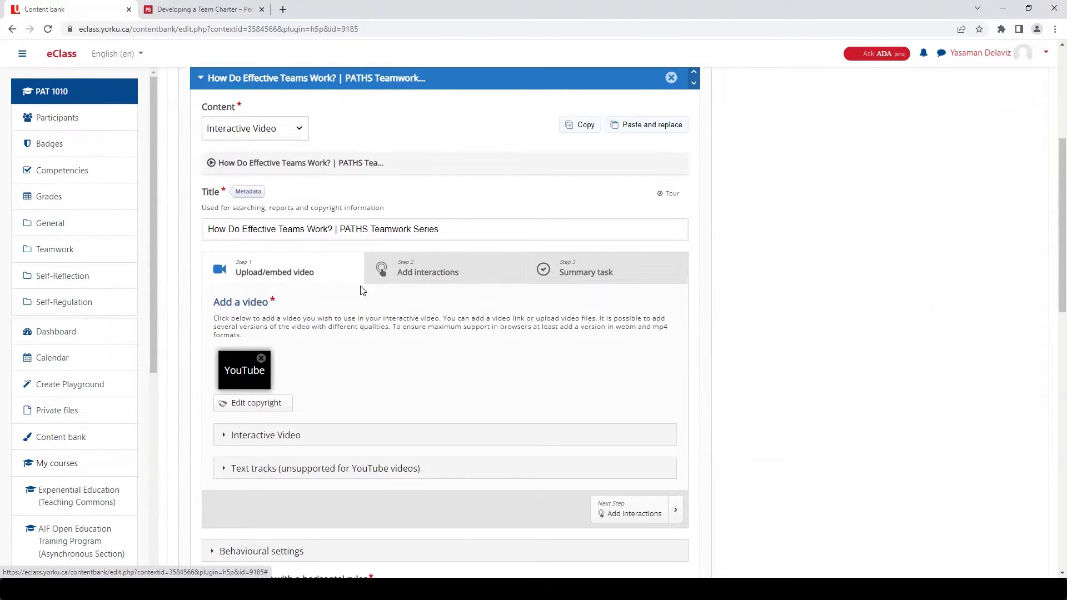
left_click(439, 275)
scroll(439, 289, "down", 3)
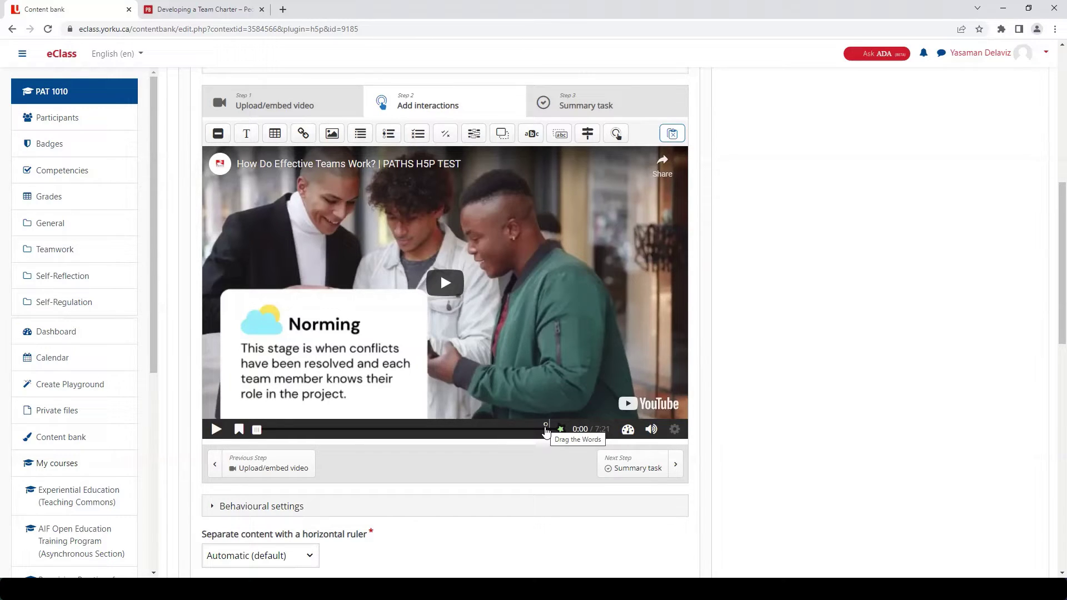
left_click(545, 428)
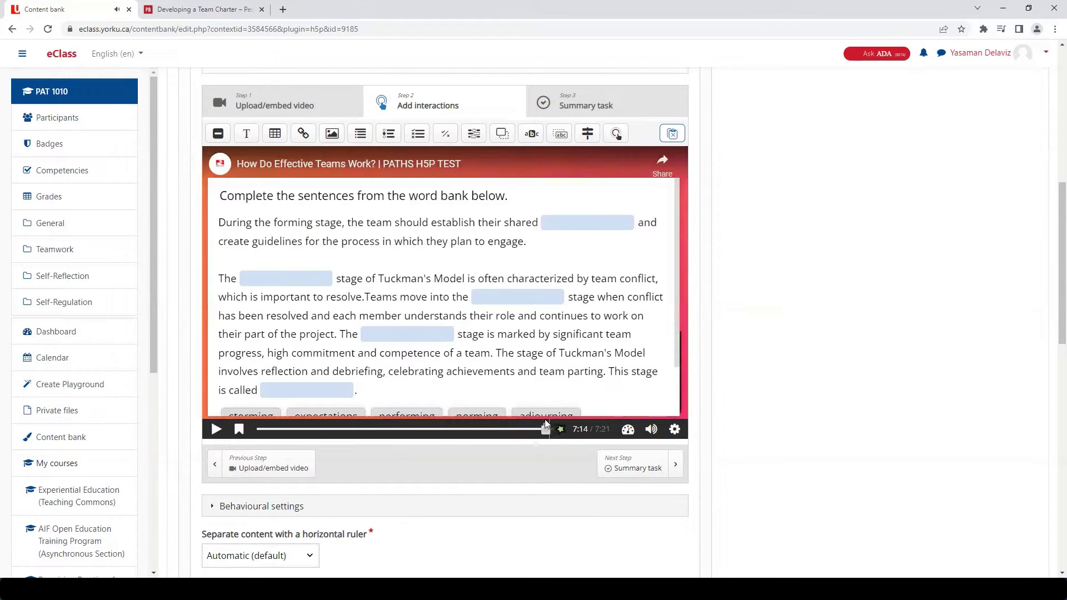
left_click(499, 373)
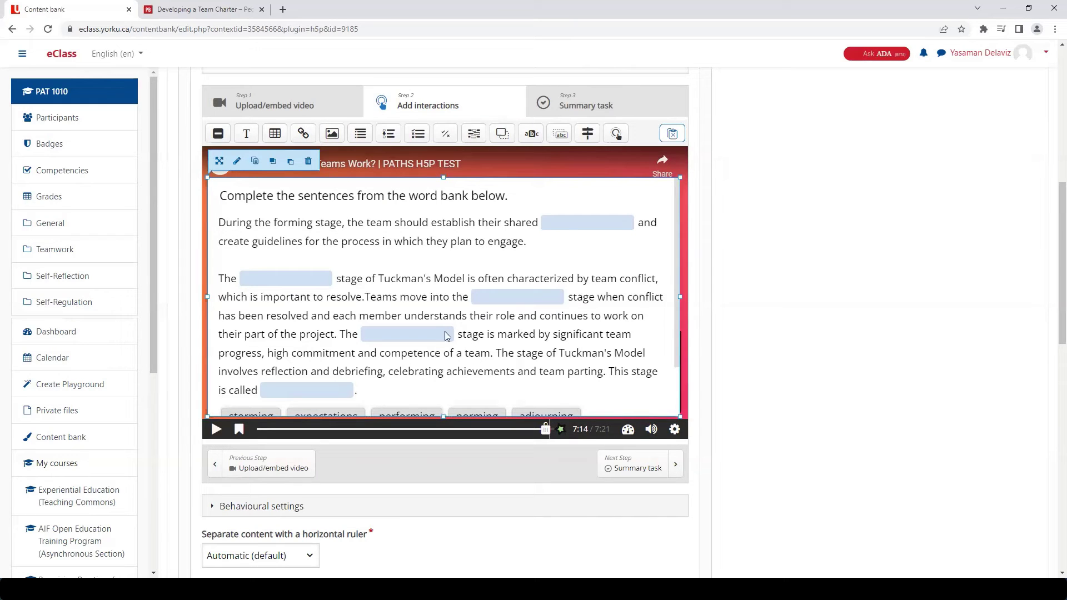
left_click(237, 164)
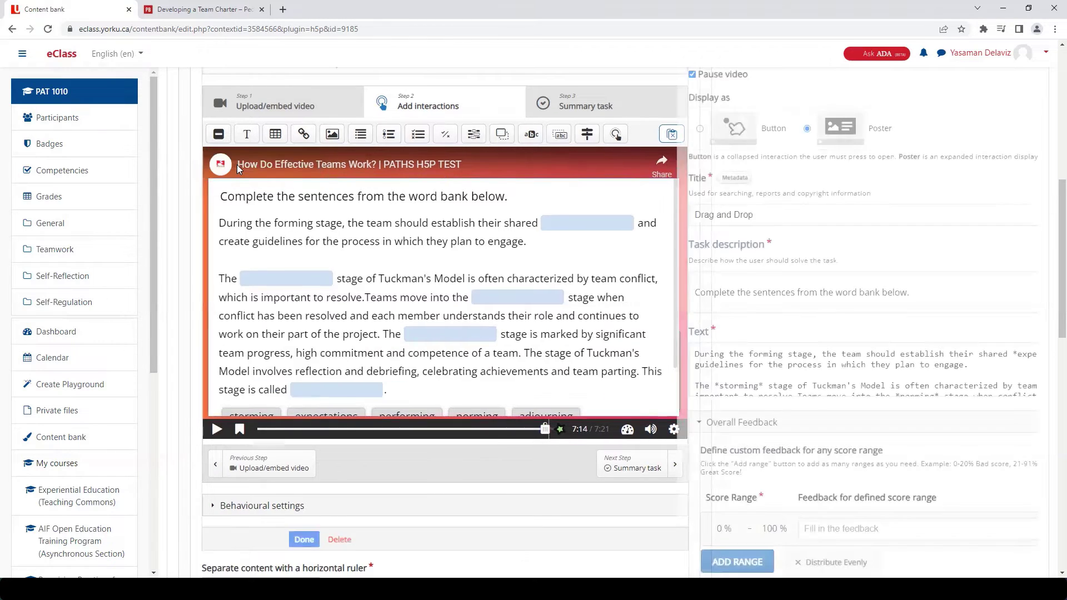
- Display the interaction as a Button and place it near the middle of the video frame
scroll(334, 275, "up", 3)
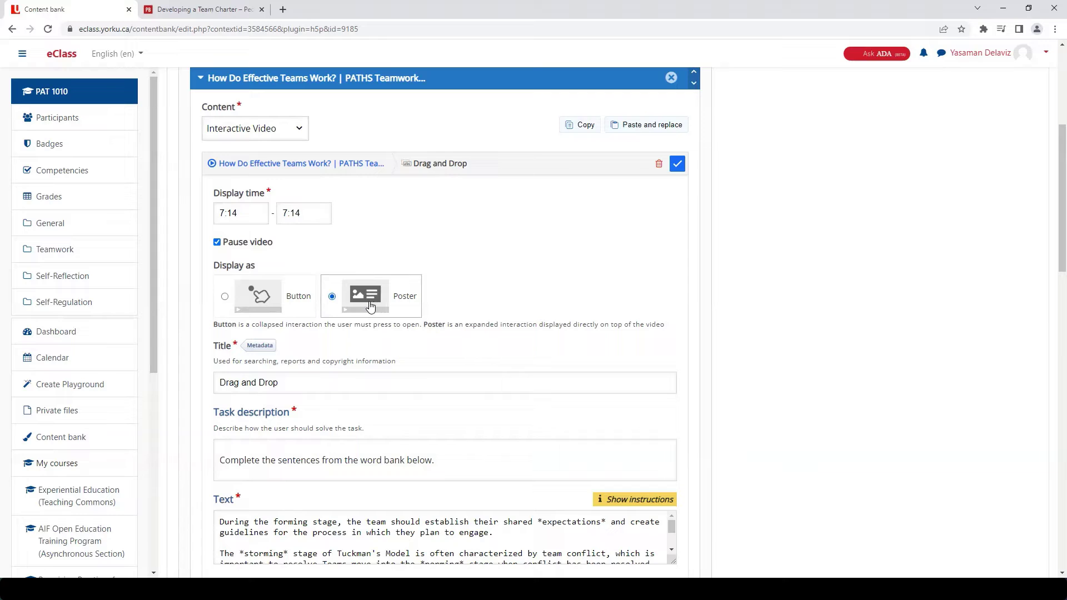
left_click(281, 300)
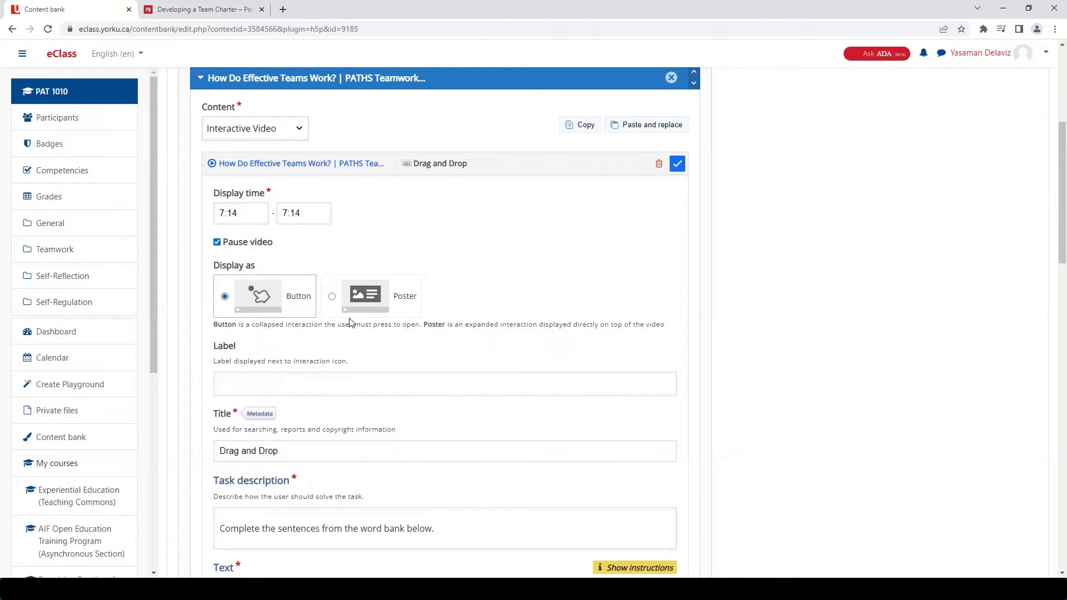
scroll(361, 345, "down", 4)
scroll(362, 346, "down", 3)
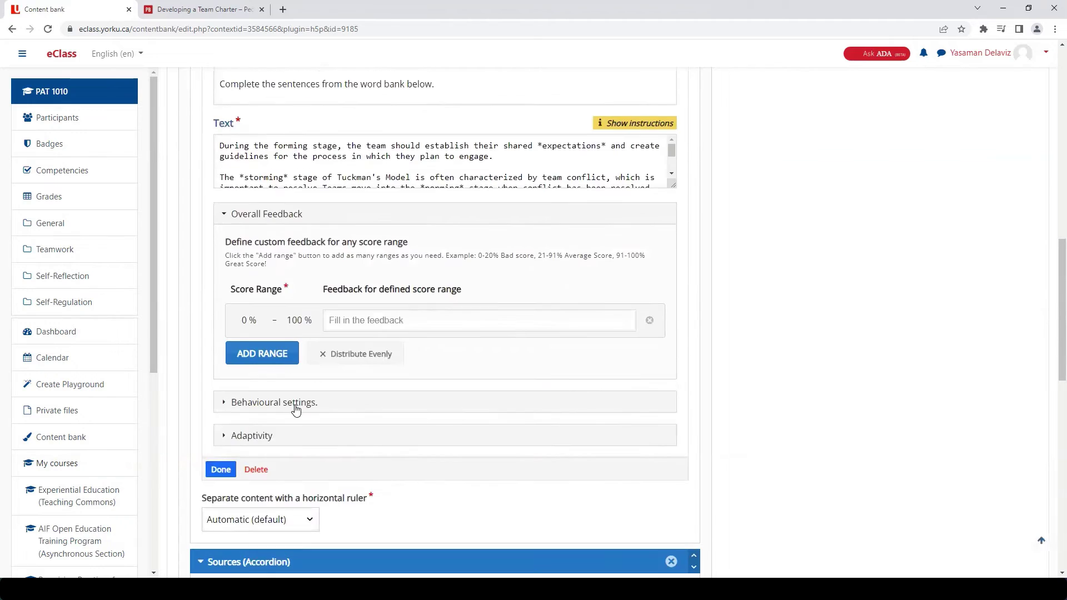
left_click(221, 471)
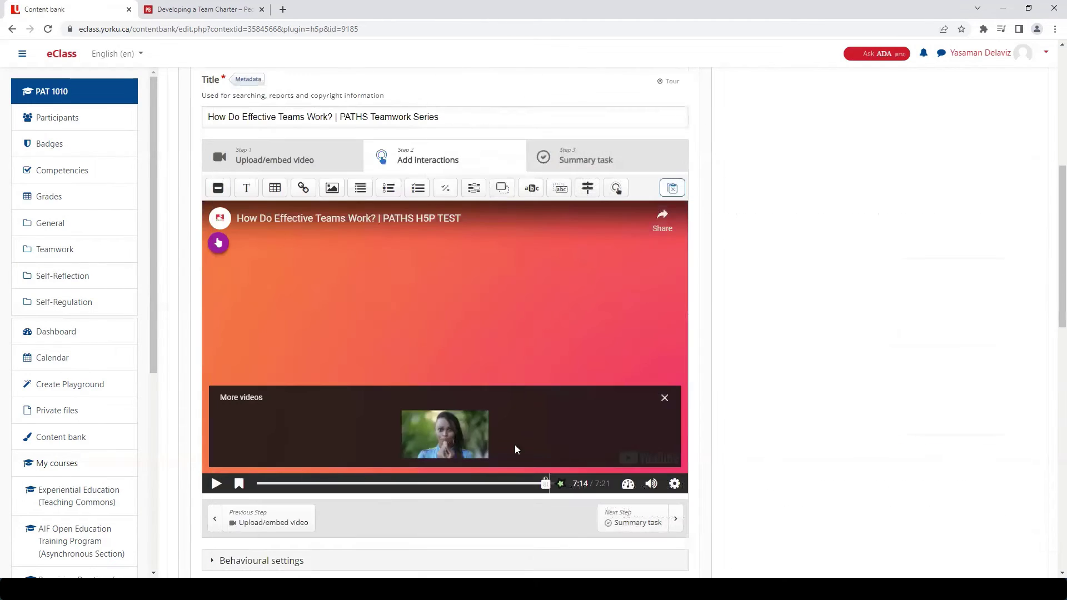
left_click(665, 398)
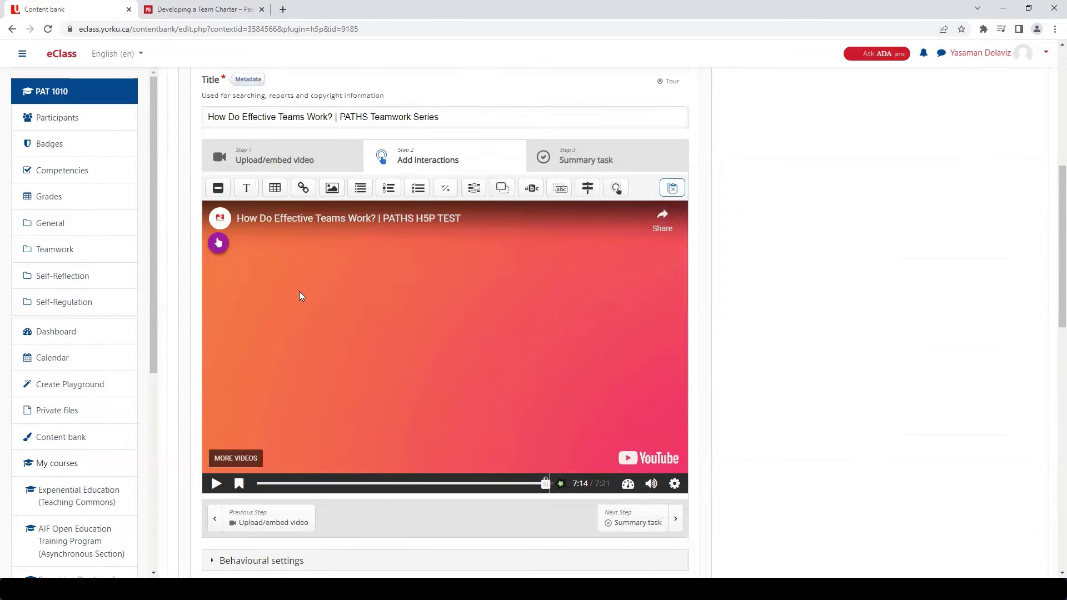
left_click_drag(218, 247, 418, 327)
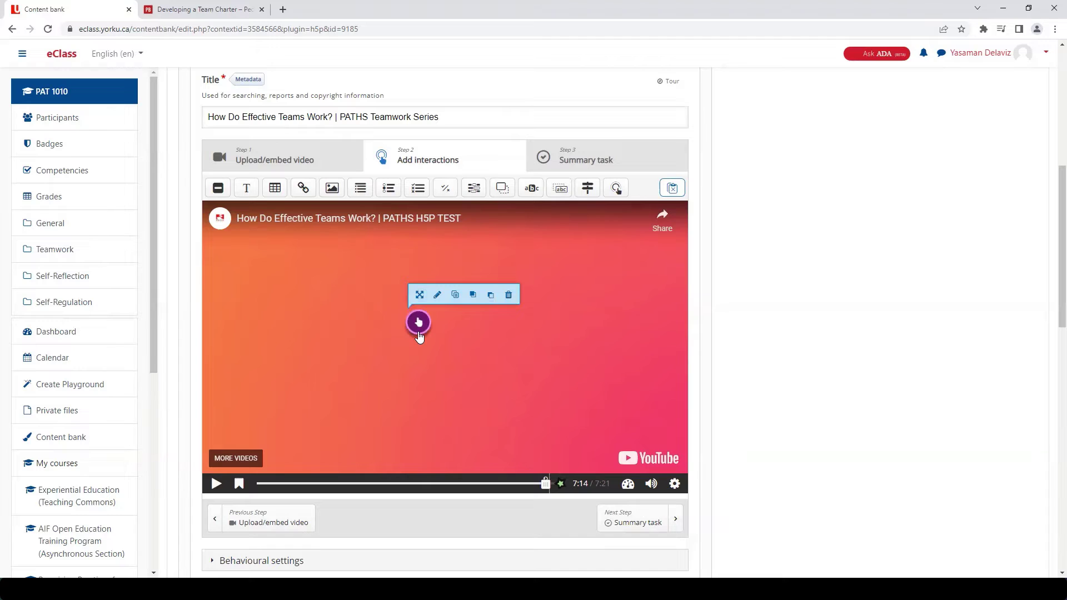
- Set the interaction to display as a Poster and shrink its box slightly on the video frame
left_click(439, 295)
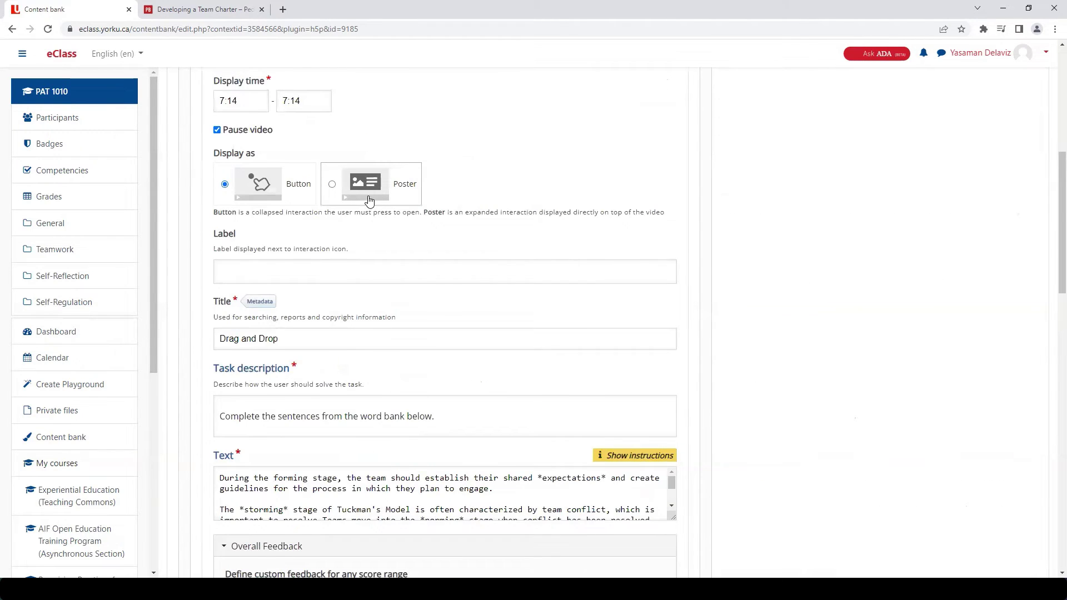
left_click(370, 200)
scroll(367, 233, "down", 5)
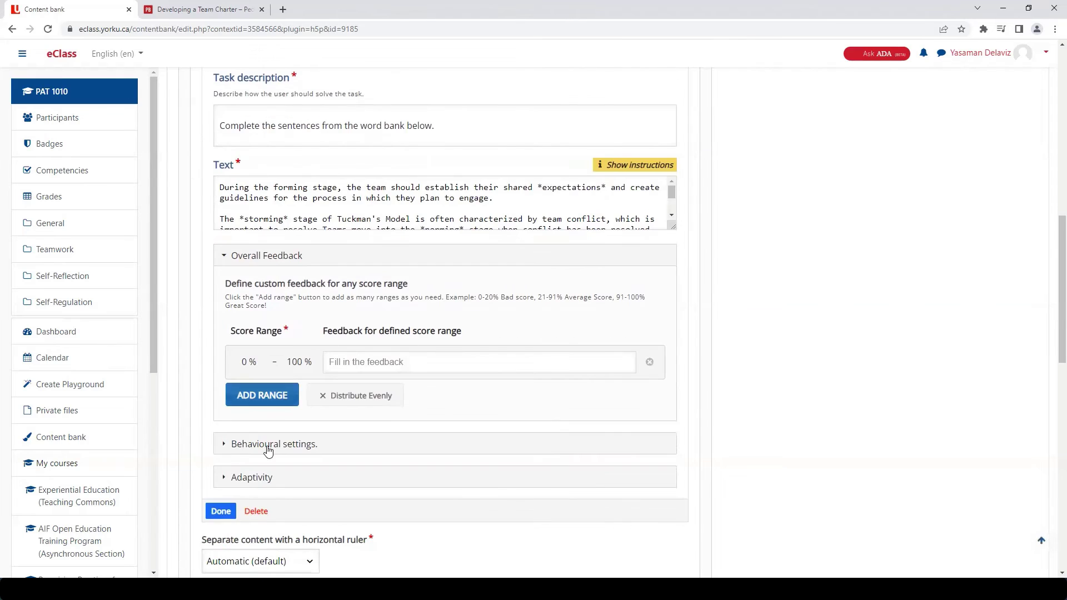
left_click(220, 511)
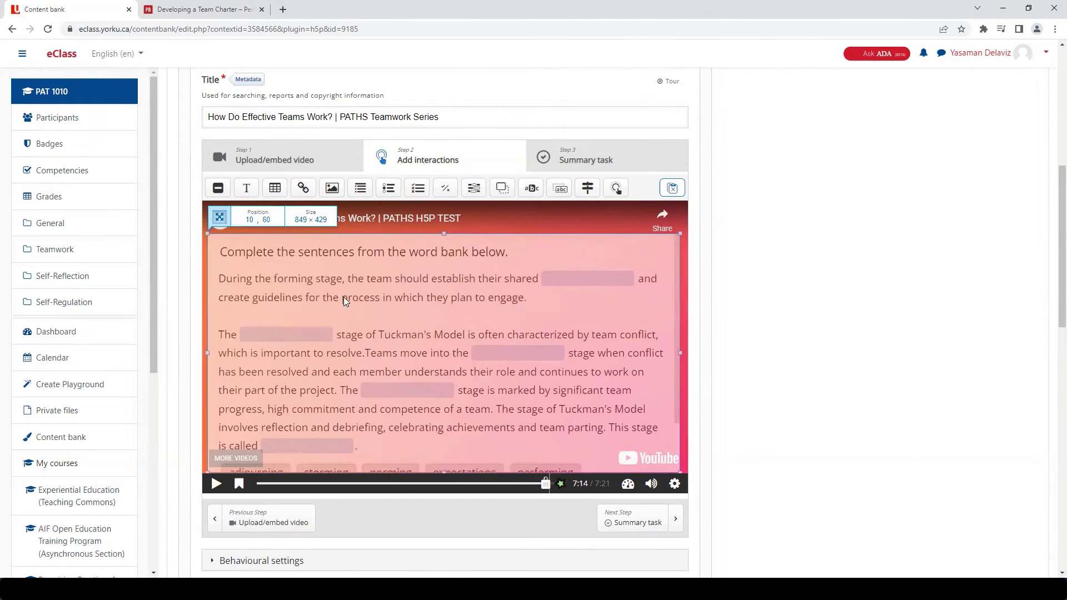
left_click_drag(345, 300, 212, 234)
left_click_drag(680, 233, 675, 238)
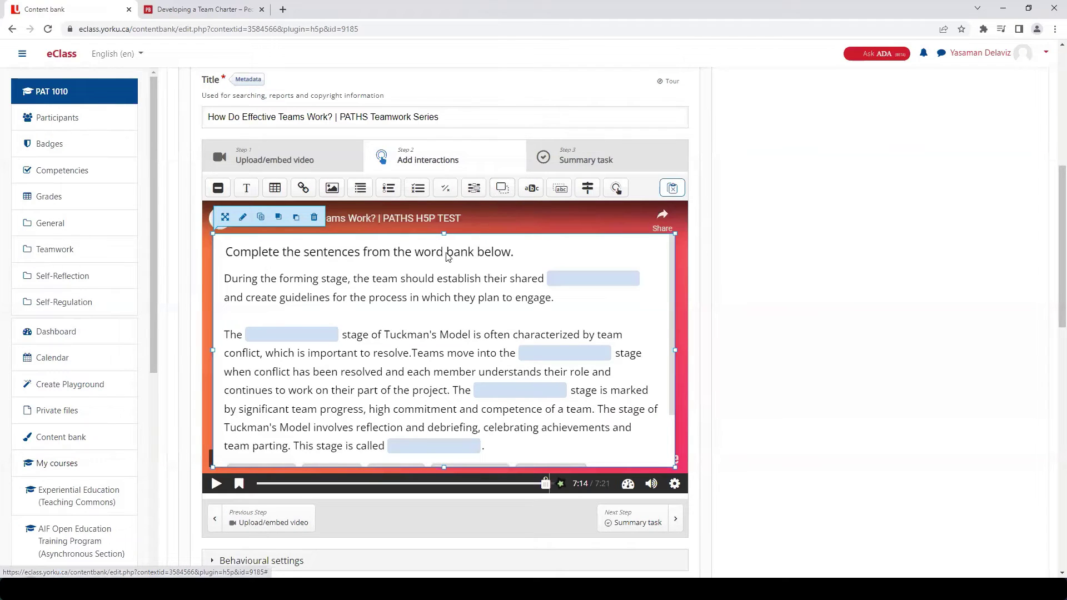
- Open the interaction's settings and enlarge the Text field to show all of its sentences
left_click(243, 219)
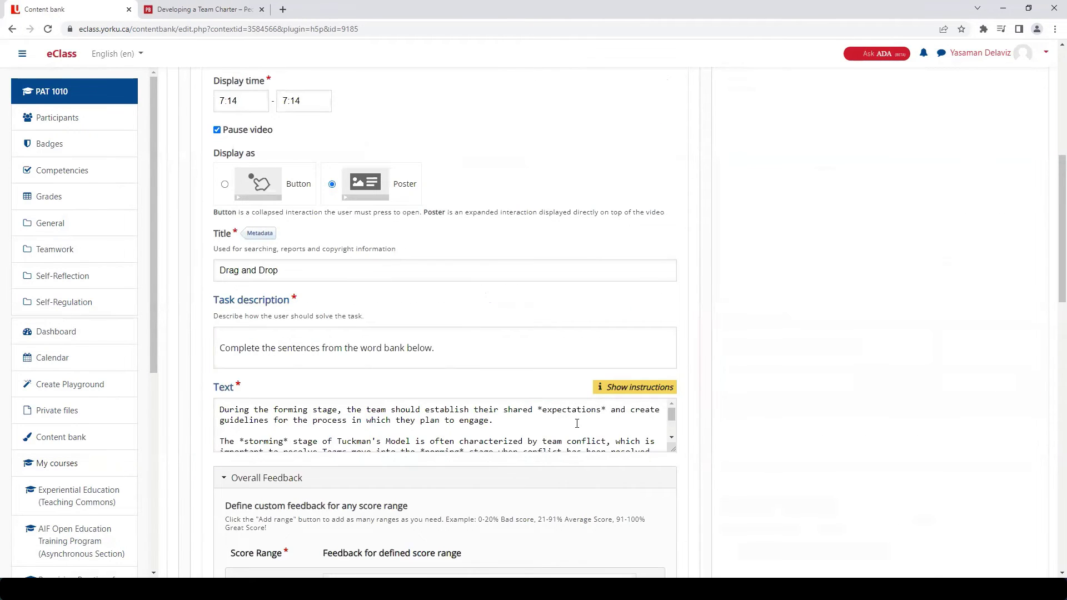
scroll(576, 424, "down", 2)
left_click_drag(672, 449, 672, 546)
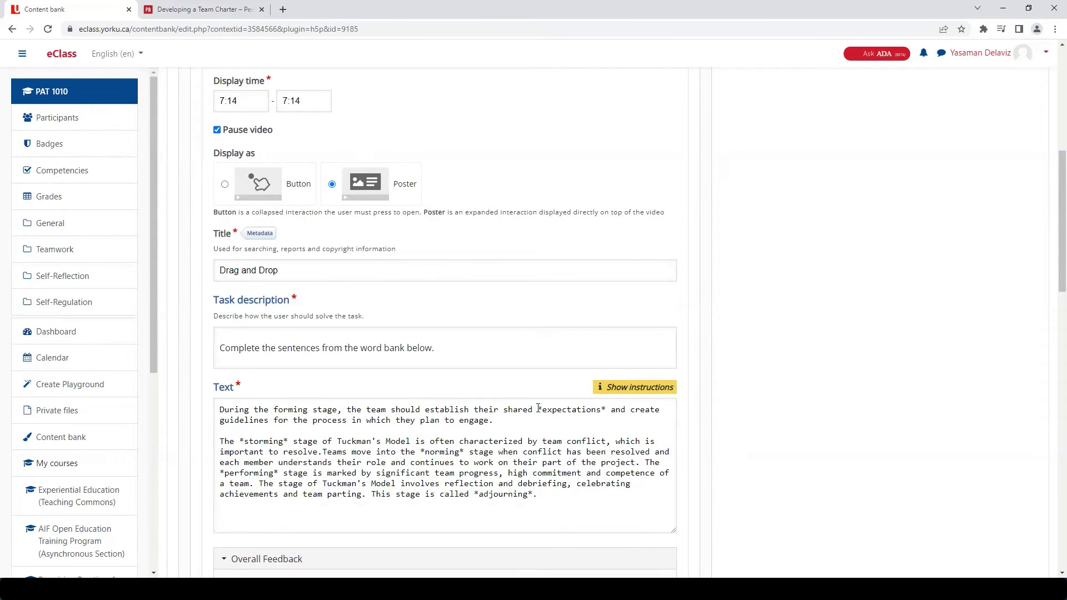
left_click_drag(537, 412, 607, 411)
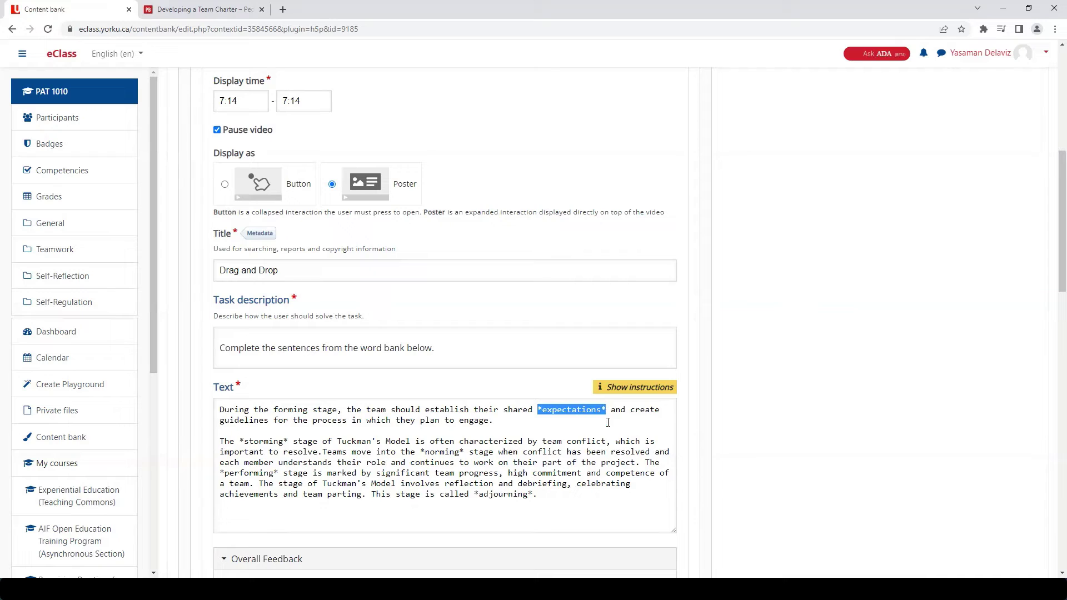
left_click(608, 423)
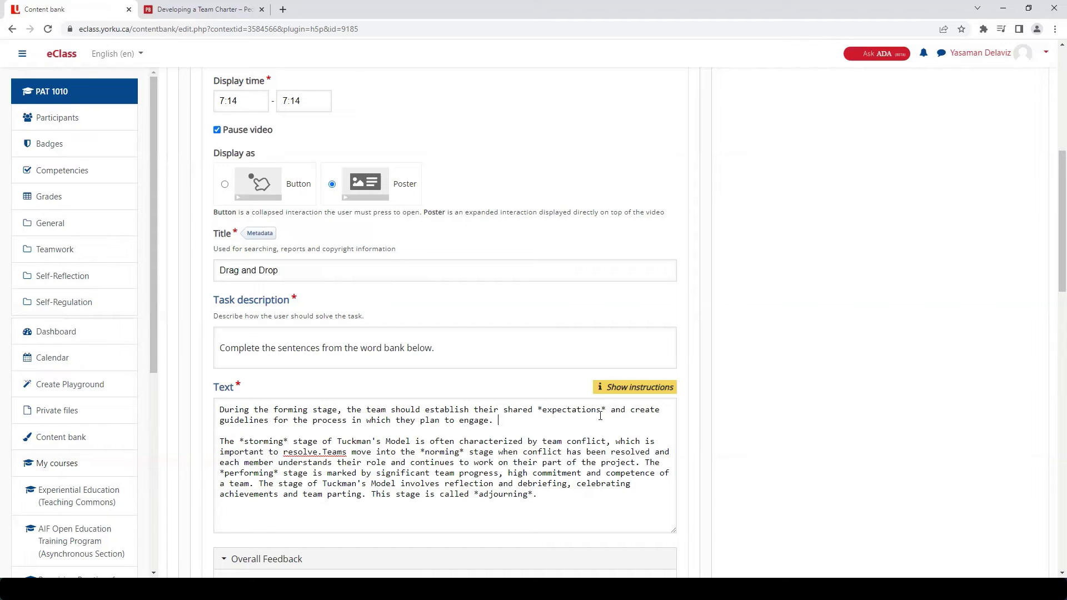
- Delete the opening forming-stage sentence and the blank lines after it from the interaction's text, and accept the edit
left_click_drag(540, 418, 195, 410)
key("BackSpace")
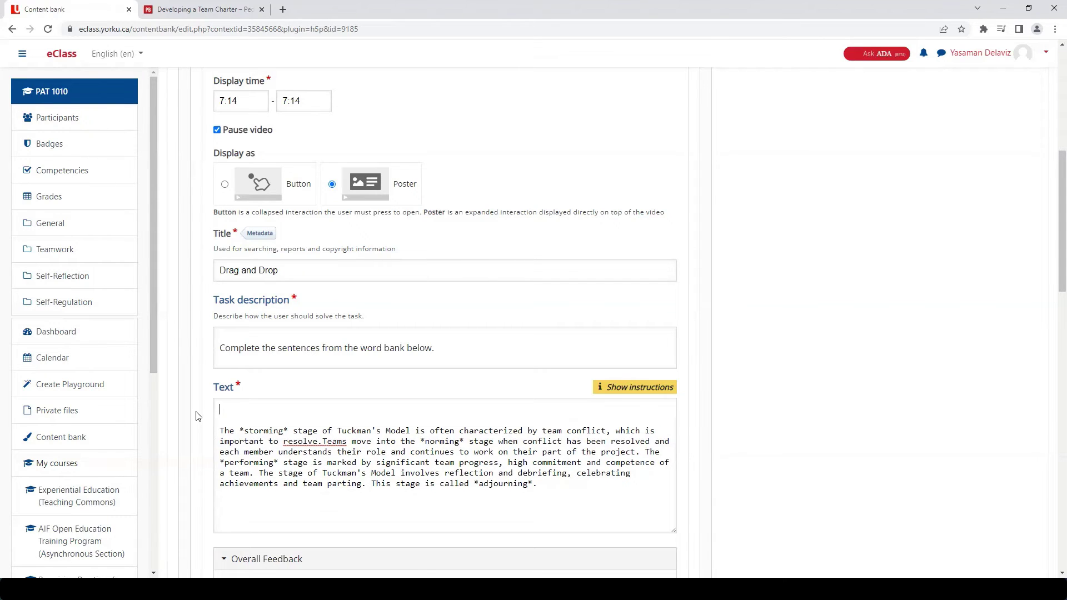
key("Delete")
key("Delete")
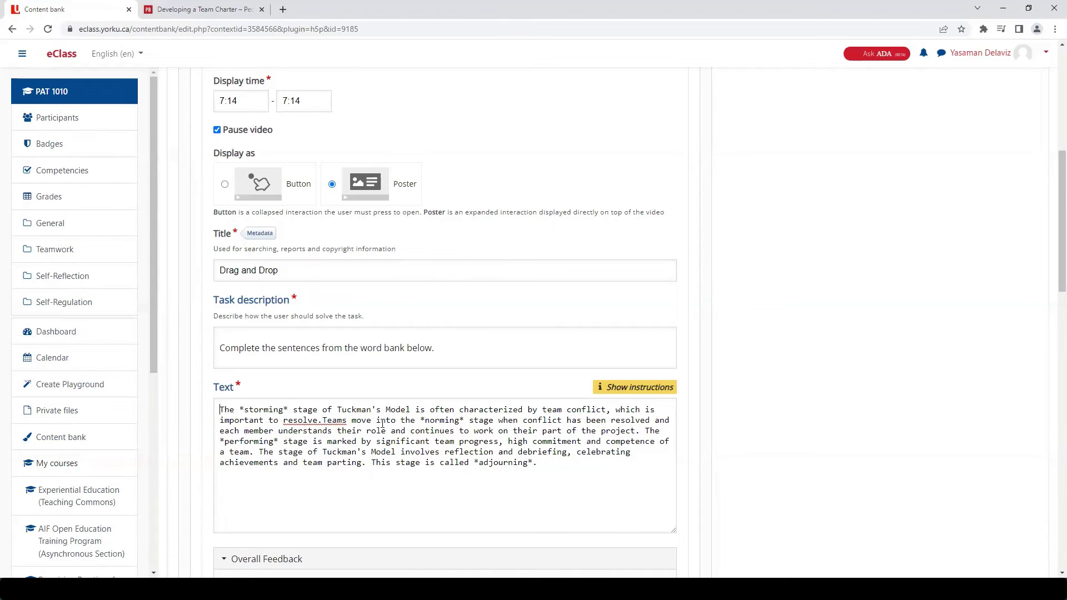
scroll(400, 502, "down", 7)
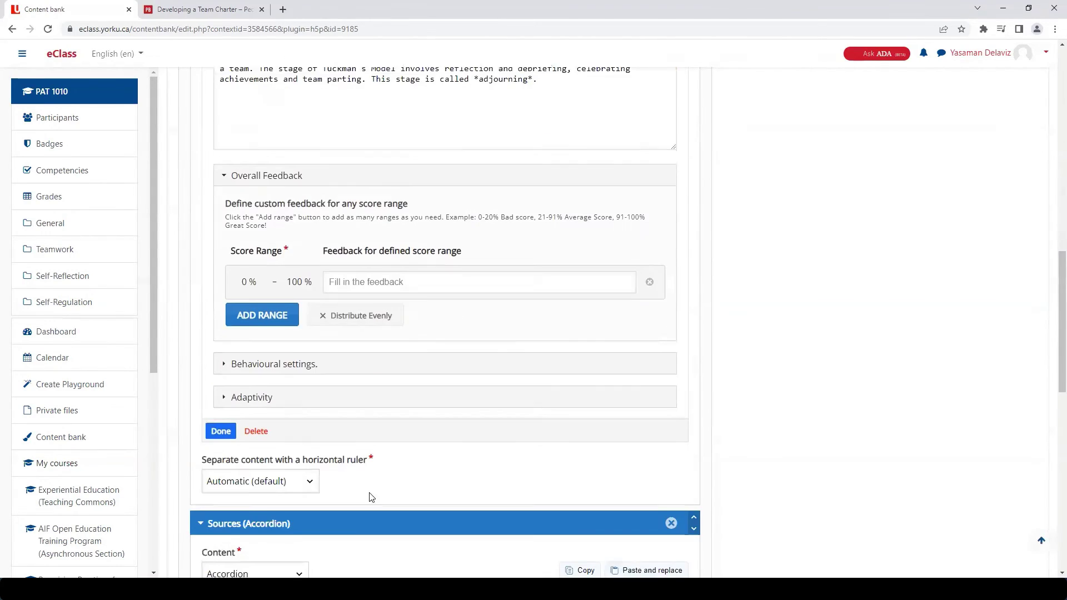
left_click(221, 425)
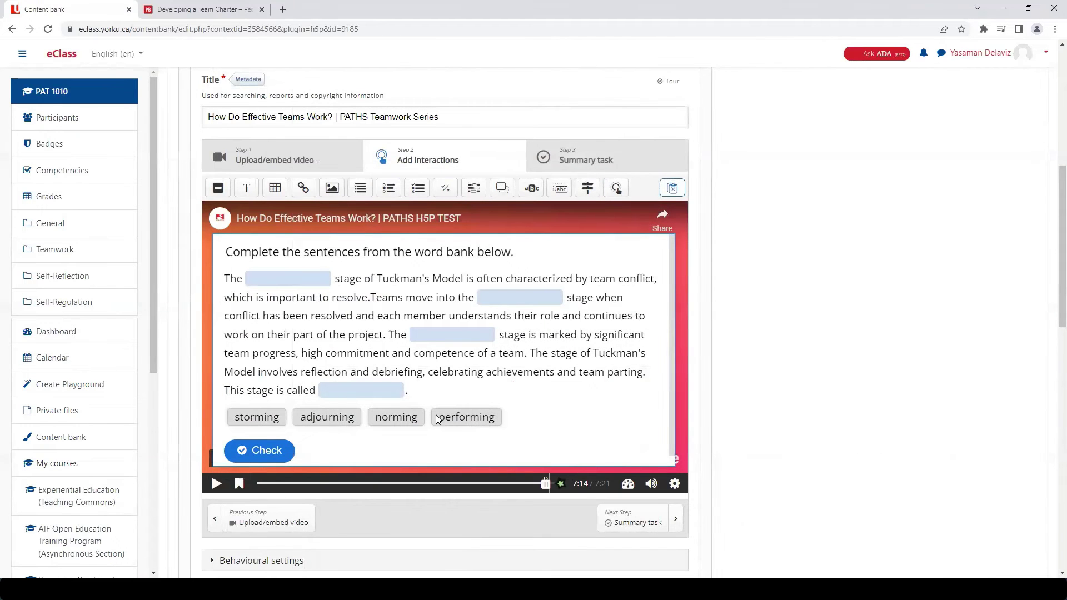
- Save the H5P content and preview the edited interaction at 7:14 in the video
scroll(437, 421, "down", 10)
scroll(429, 422, "down", 3)
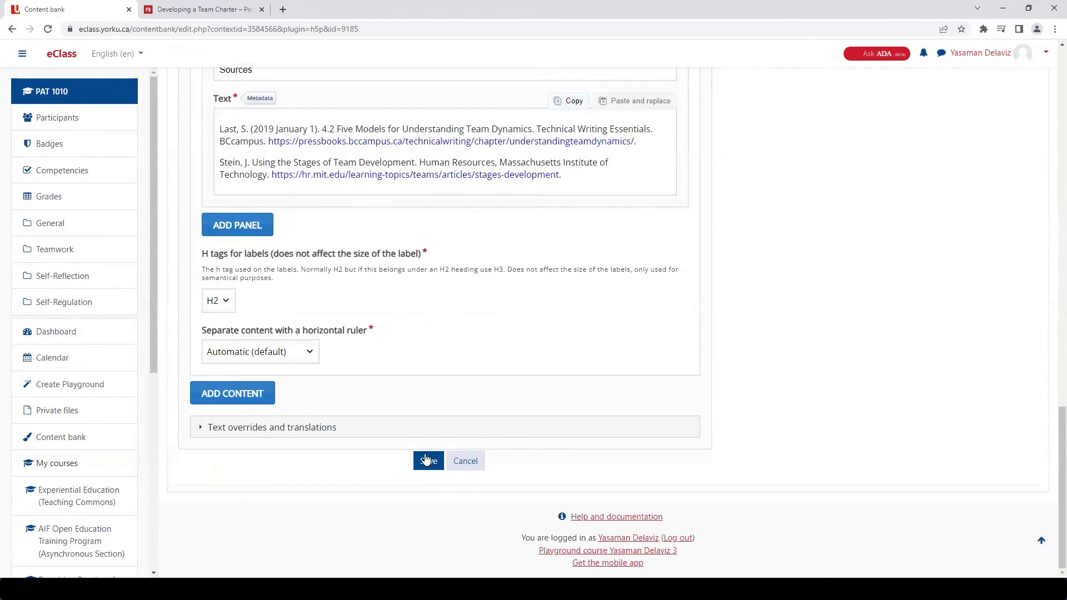
left_click(427, 462)
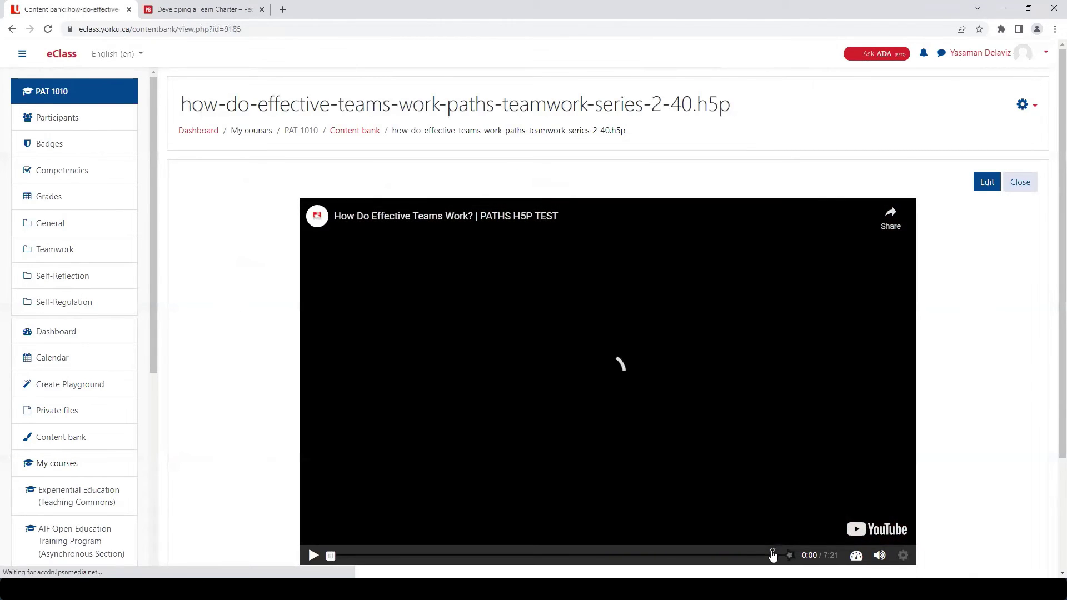
left_click(772, 556)
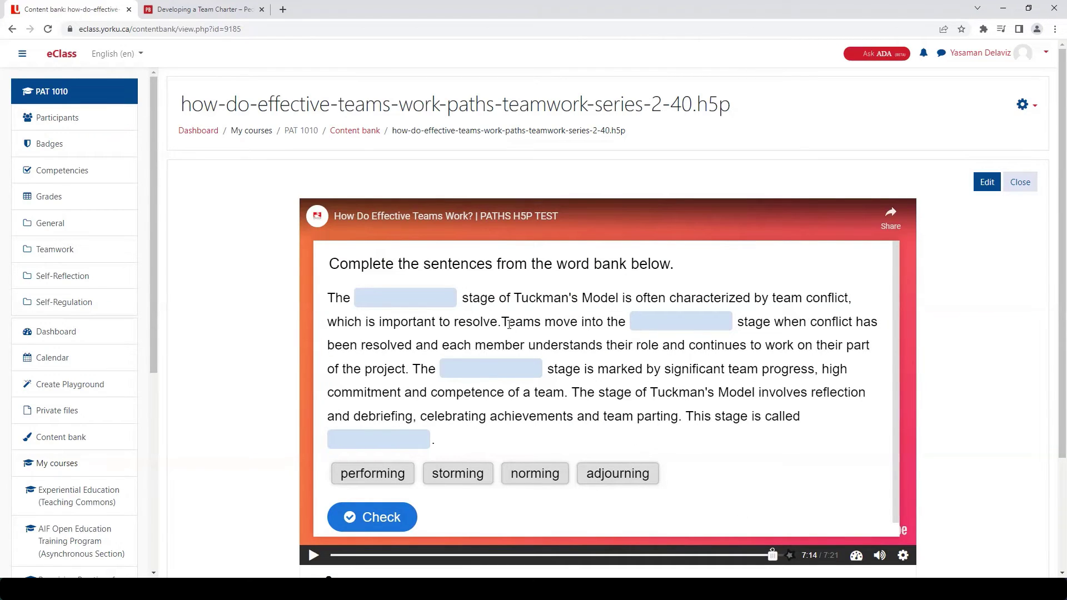
- Reopen the H5P content for editing and move the interactive video's interaction timeline to 0:51
left_click(987, 186)
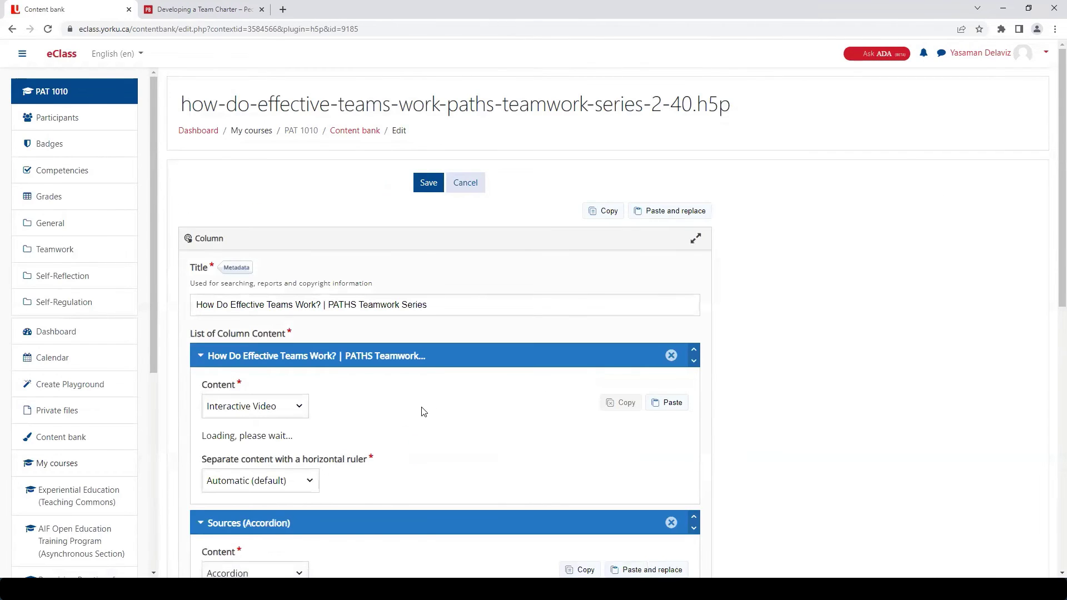
scroll(425, 410, "down", 4)
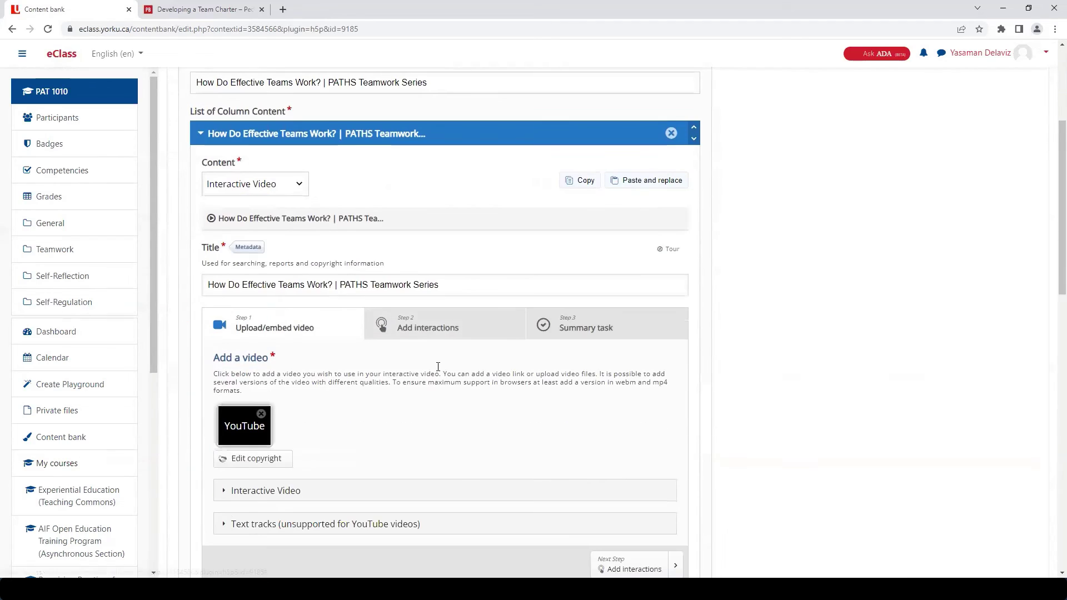
left_click(447, 332)
scroll(444, 336, "down", 2)
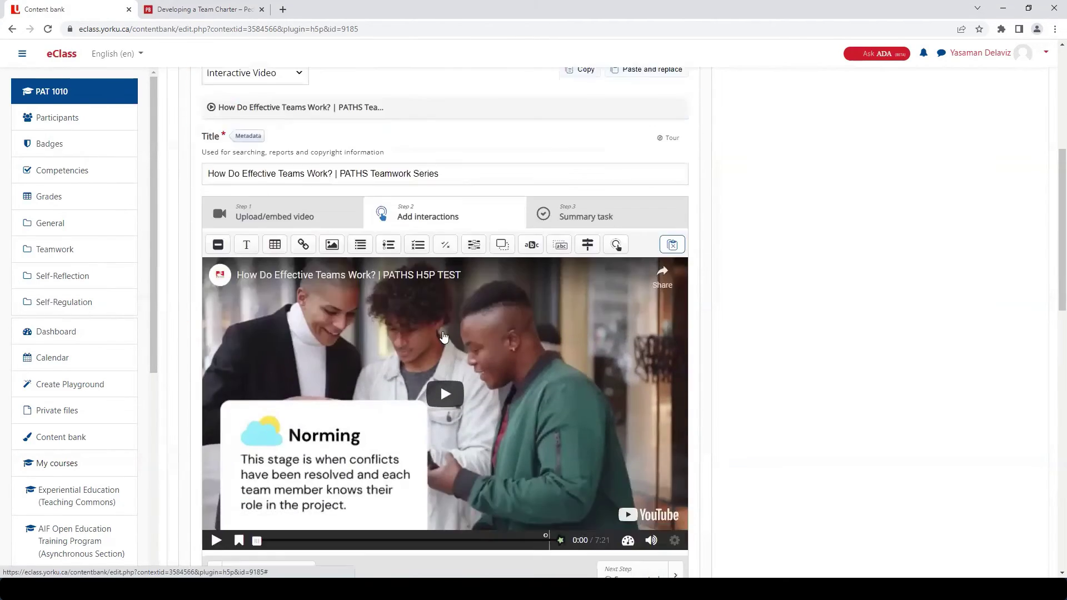
left_click_drag(257, 541, 291, 542)
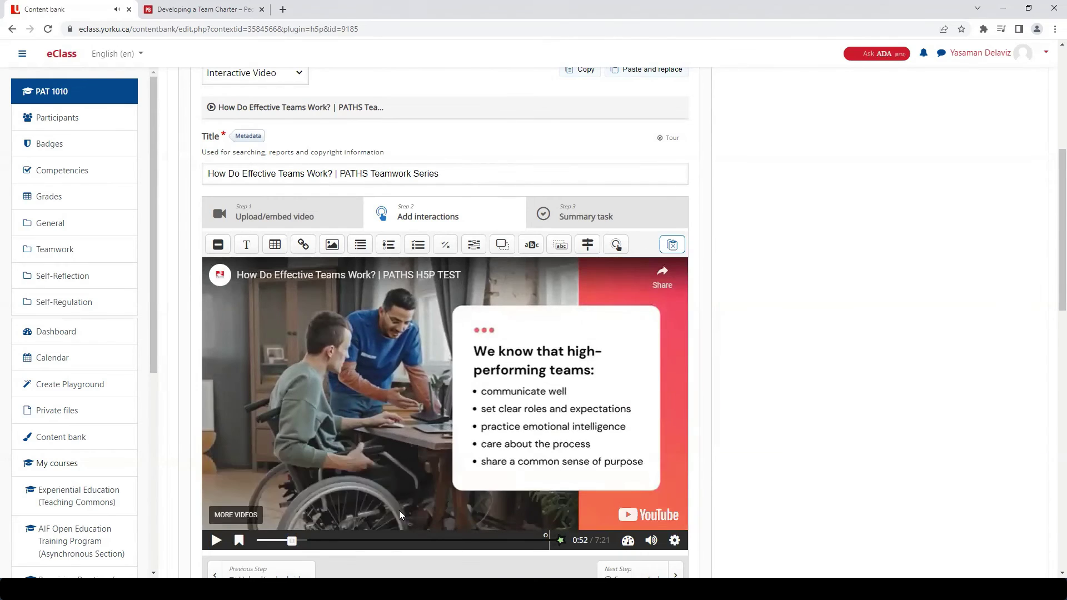
left_click(290, 543)
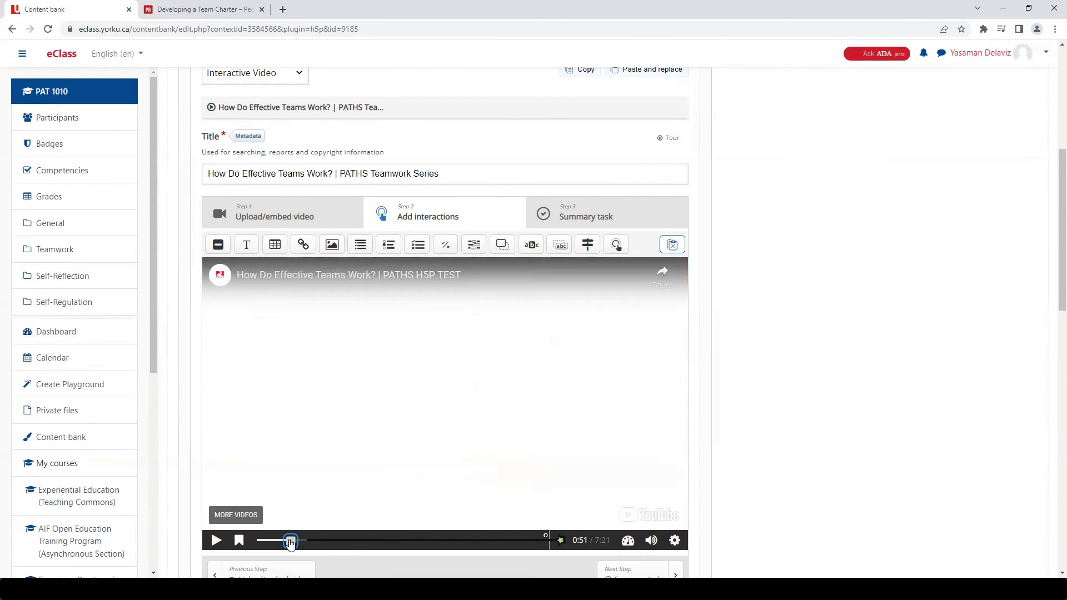
- Add a Text interaction starting at 0:51.00 that pauses the video, displayed as a button labelled "Reflection"
left_click(247, 245)
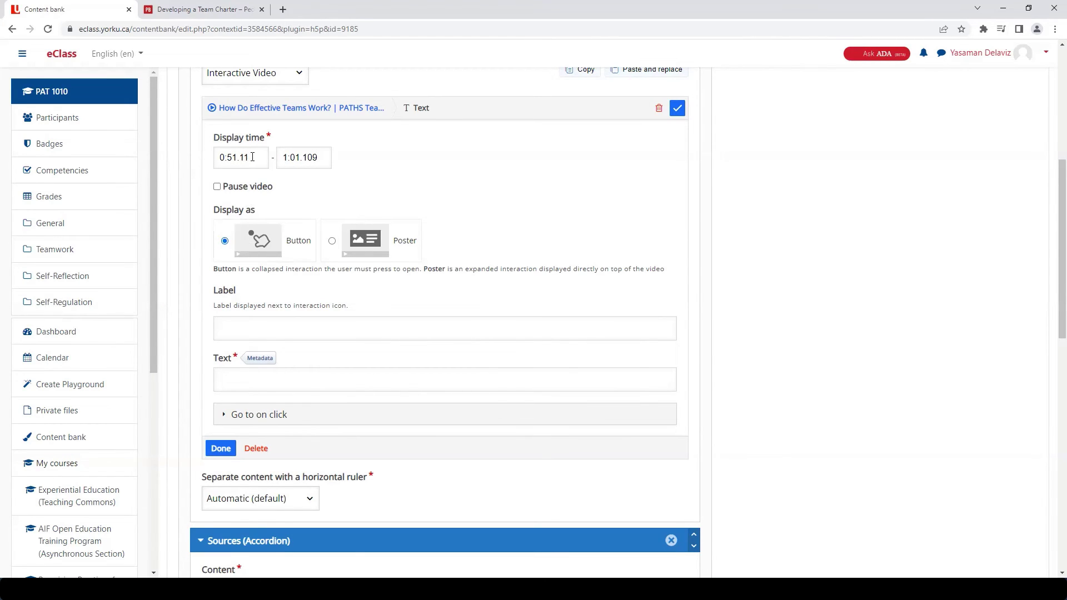
key("BackSpace")
type("00")
left_click(276, 328)
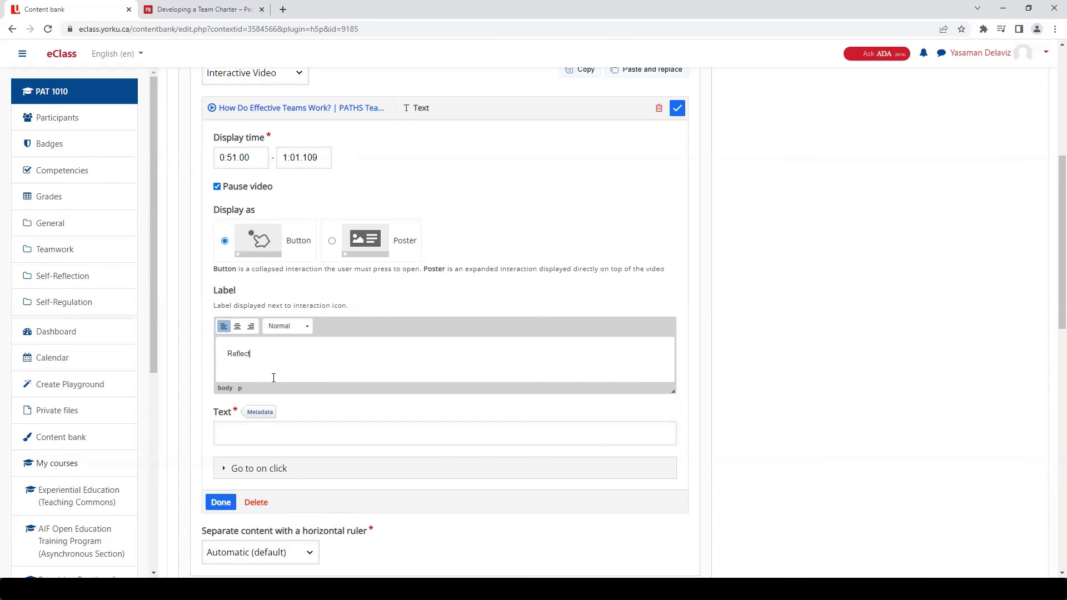
- Enter "Pause and Reflect" as the interaction's text and format it as Heading 2
left_click(268, 438)
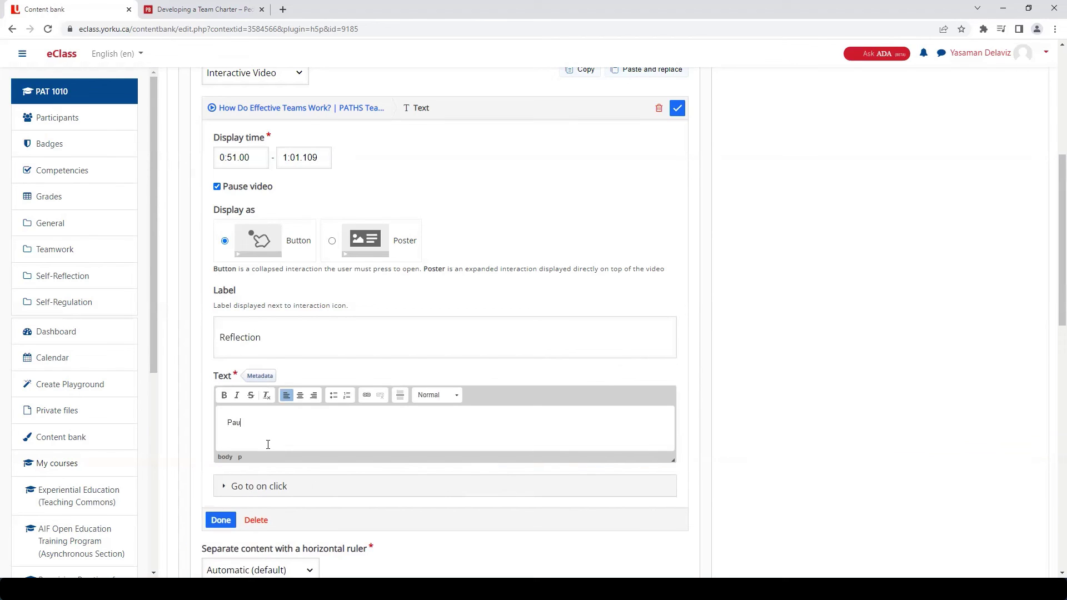
type("Pause and Reflect")
left_click_drag(301, 422, 216, 420)
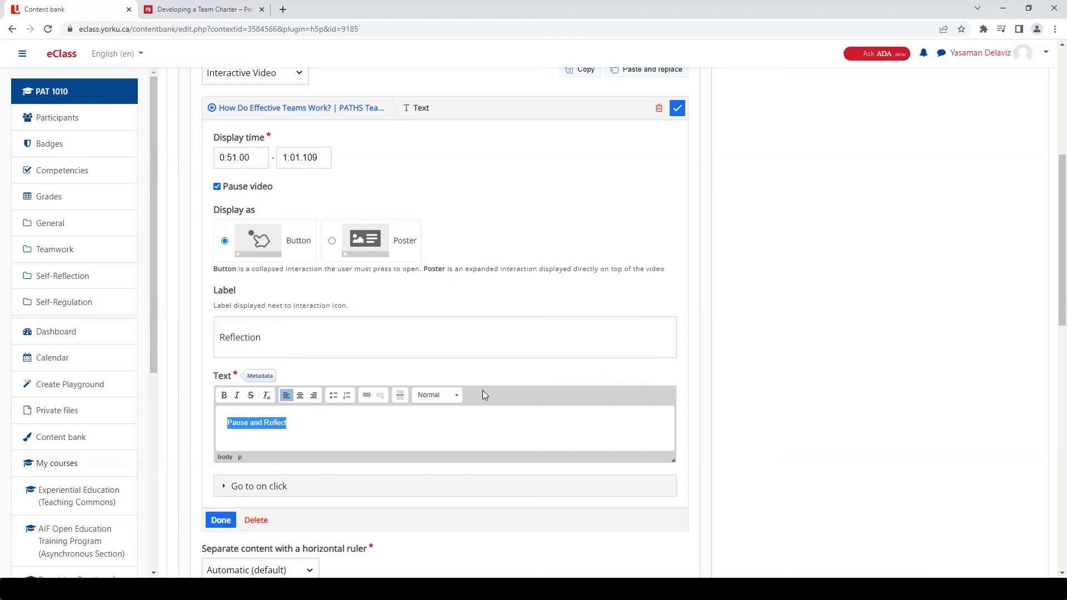
left_click(438, 395)
left_click(445, 430)
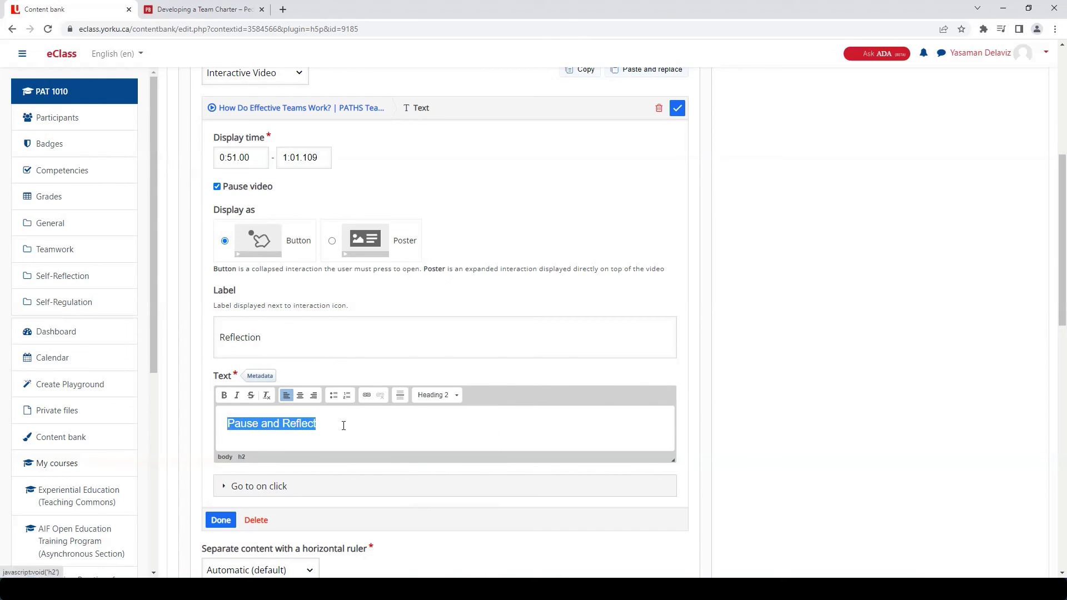
- Add below the heading: "Think about your past team-based experience. What conditions helped your team succeed? What factors made it more difficult for your team to succeed?"
left_click(328, 423)
key("Return")
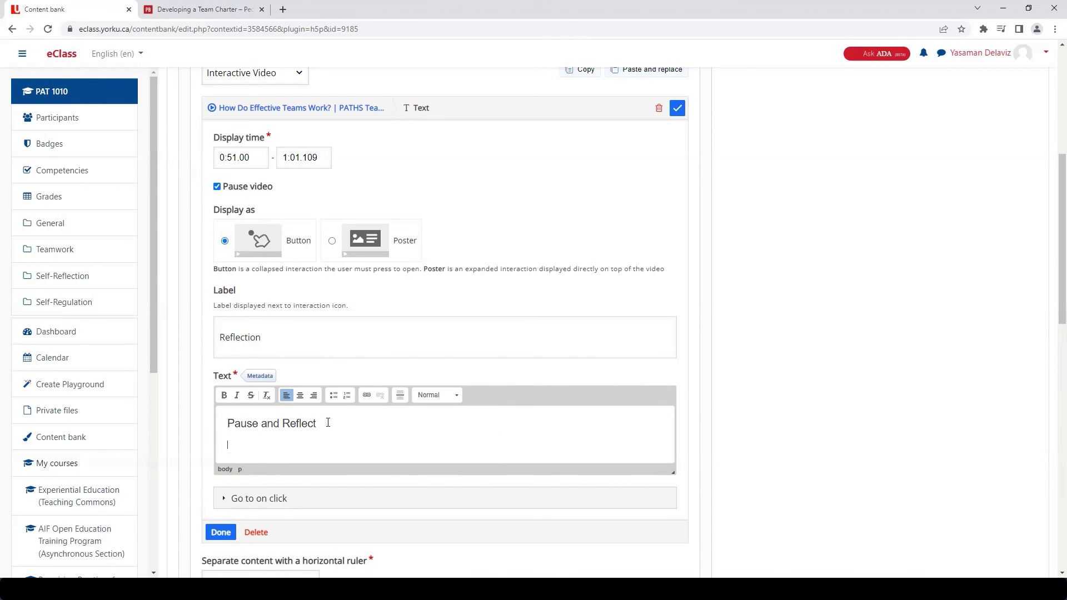
type("Think about your past team-based experience. What conditions helped your team succeed? What factors made it more difficult for your team to succeed?")
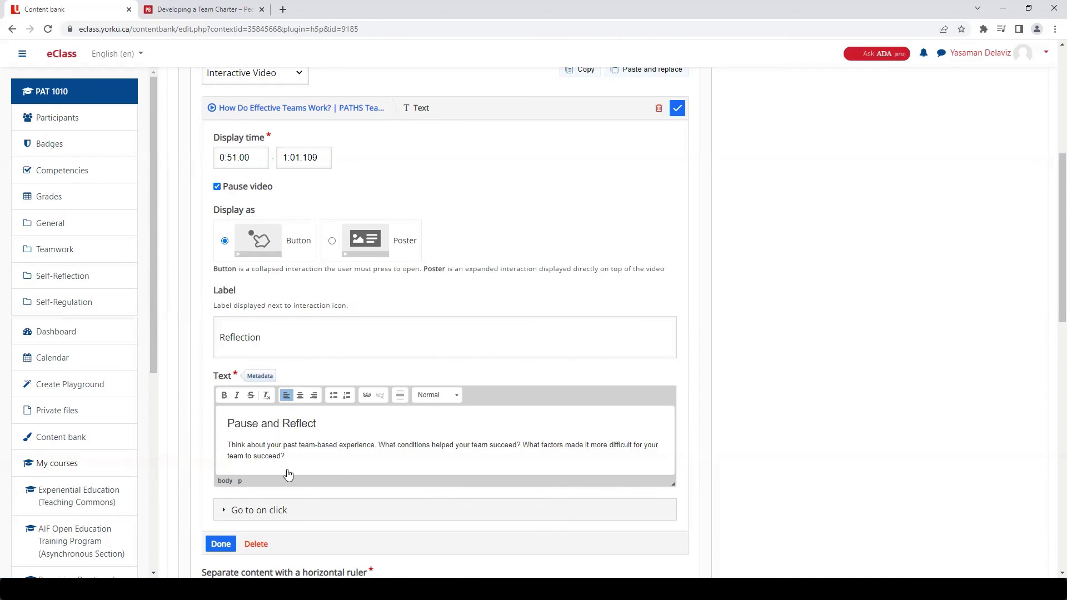
left_click(221, 544)
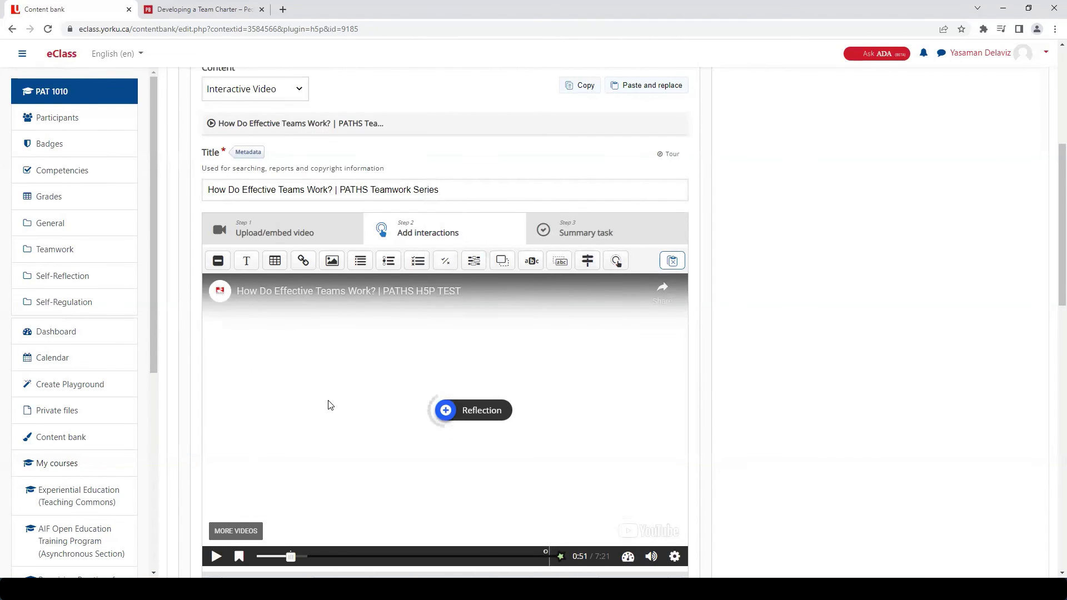
- Save the H5P content, preview the video at 0:51 and open the Reflection button's text
scroll(328, 404, "down", 8)
scroll(329, 405, "down", 8)
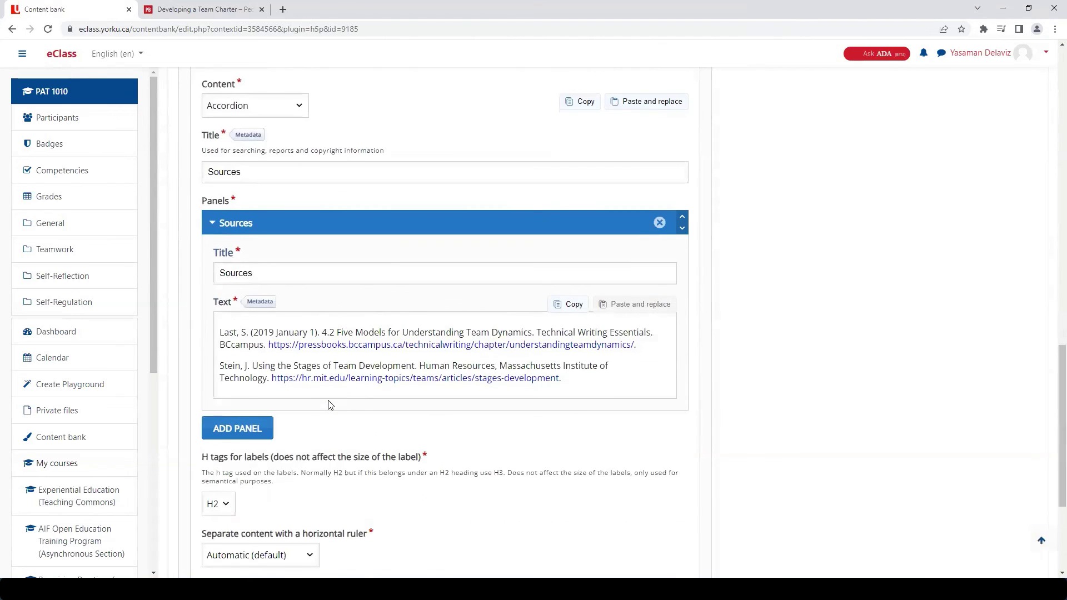
left_click(428, 462)
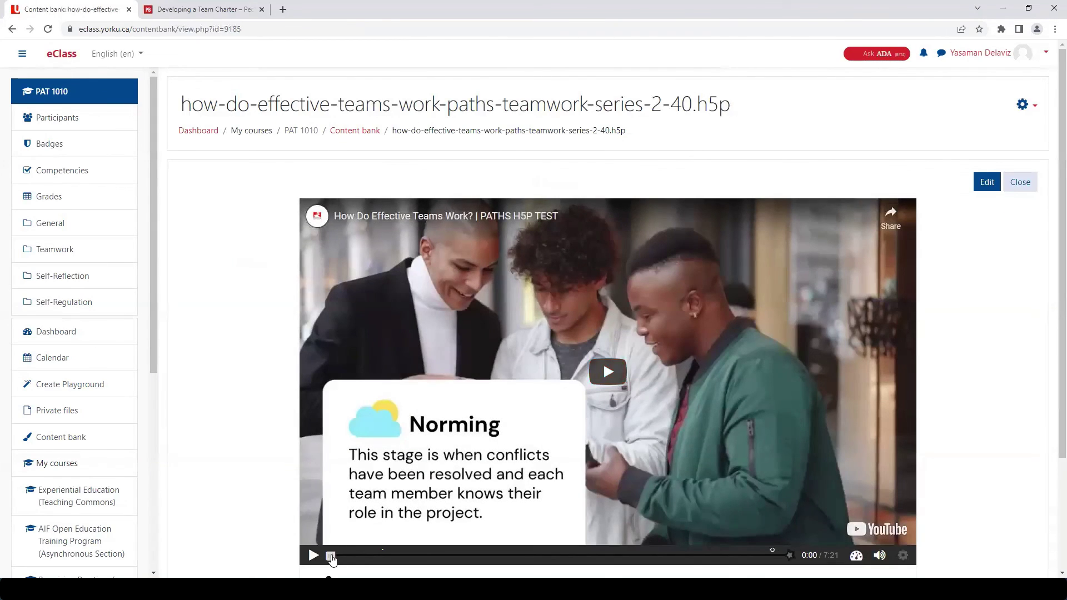
left_click_drag(331, 555, 382, 555)
left_click(893, 468)
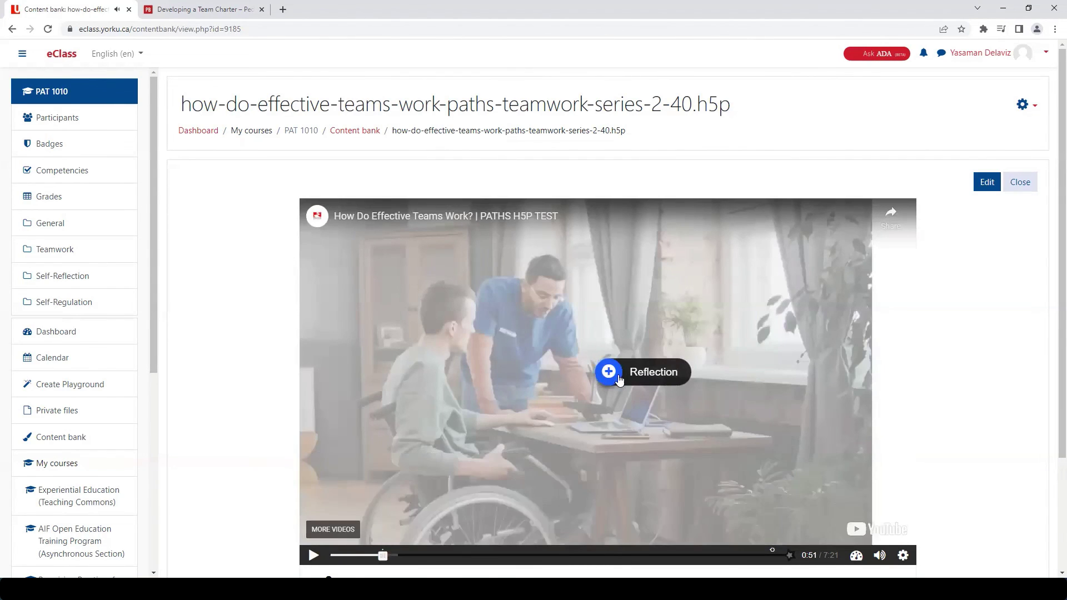
left_click(611, 375)
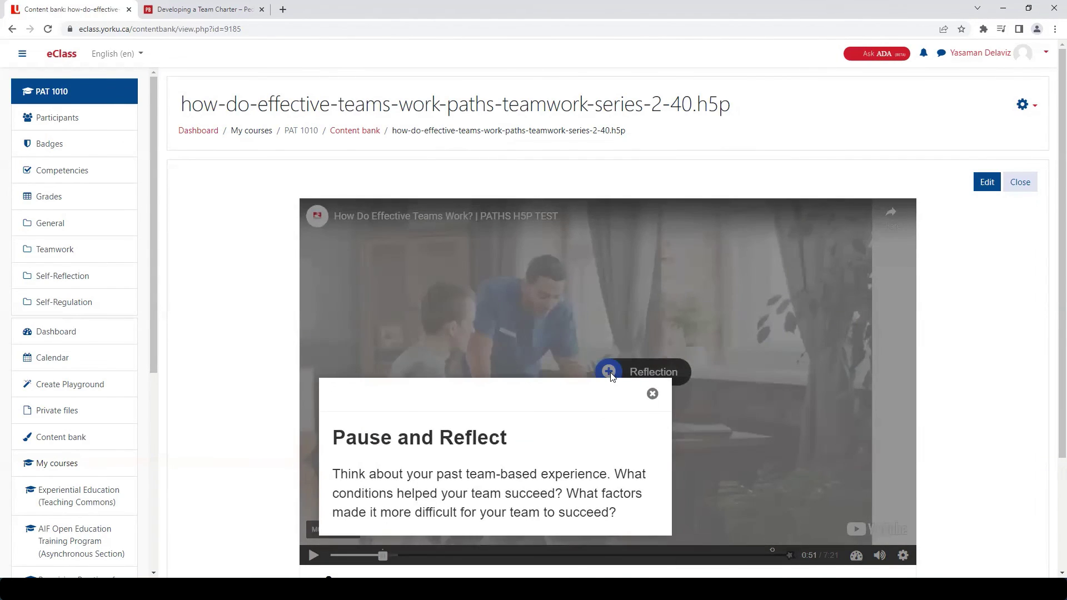